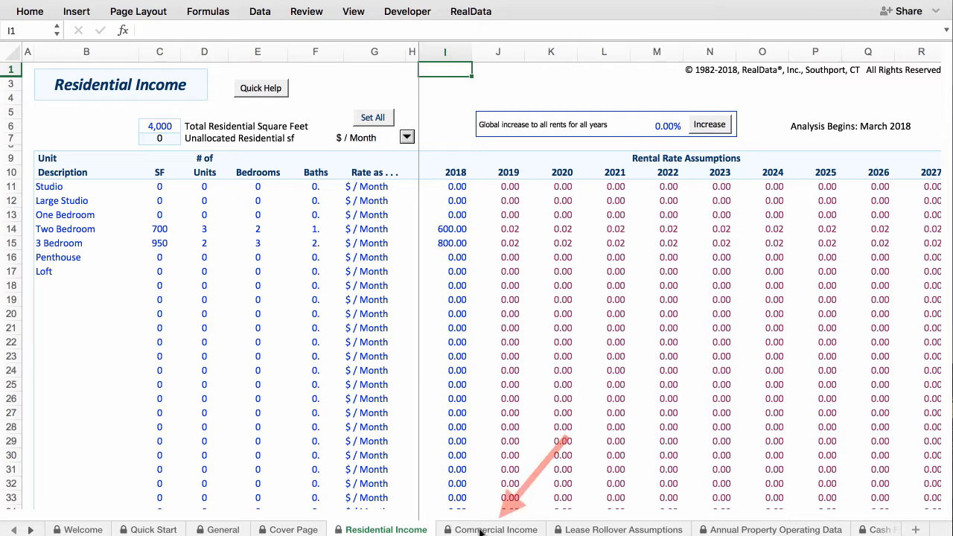
Open the Commercial Income worksheet and view the New Unit Wizard form, closing it without submitting
click(480, 531)
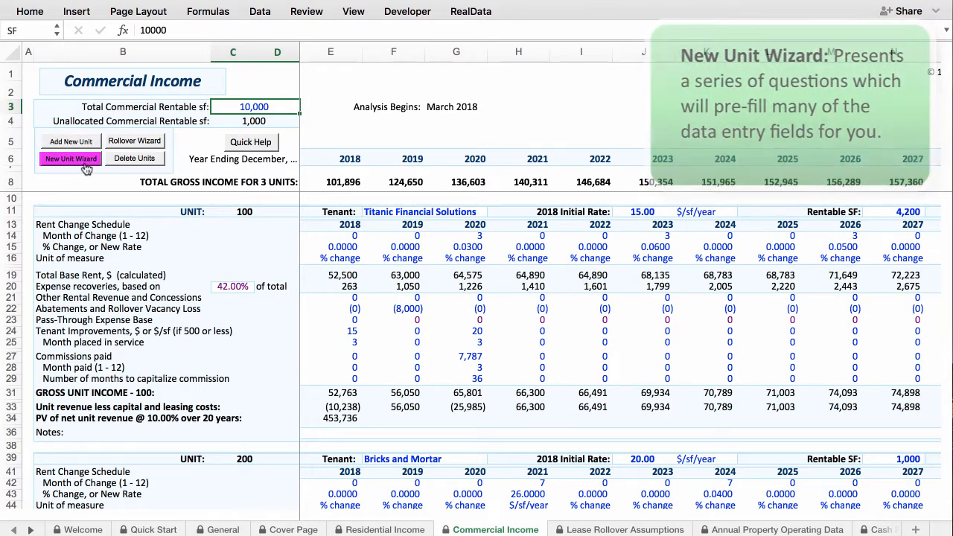
click(85, 166)
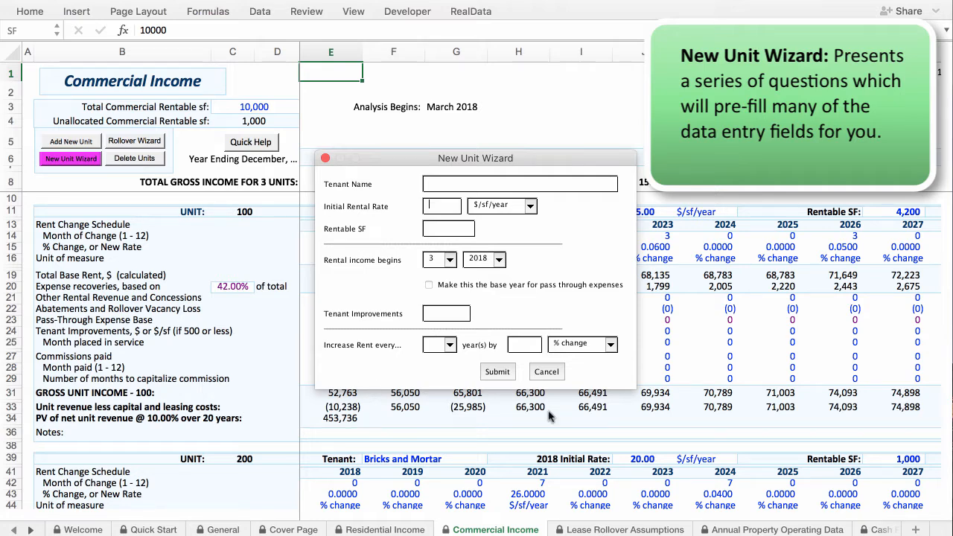
click(554, 375)
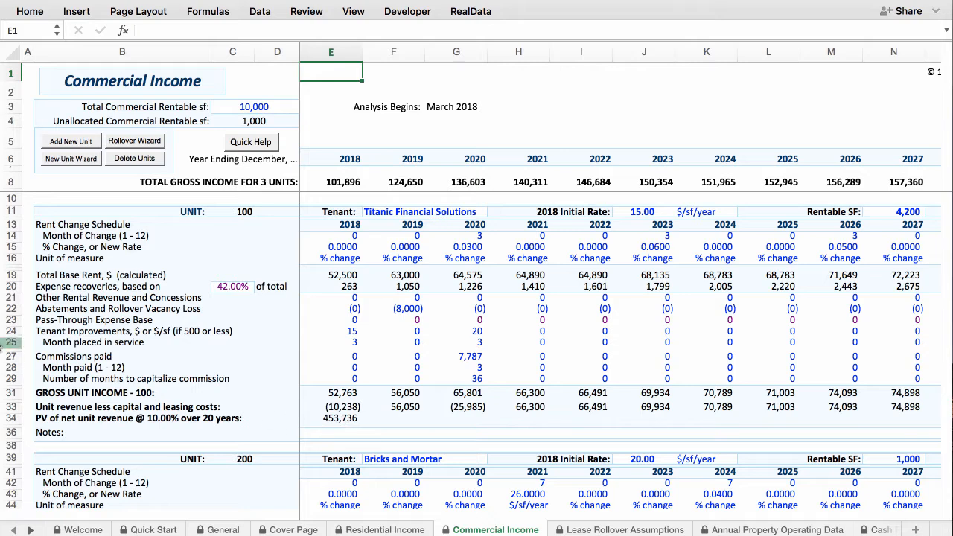
Examine unit 100's expense recoveries row year by year from 2018 to 2023
click(14, 286)
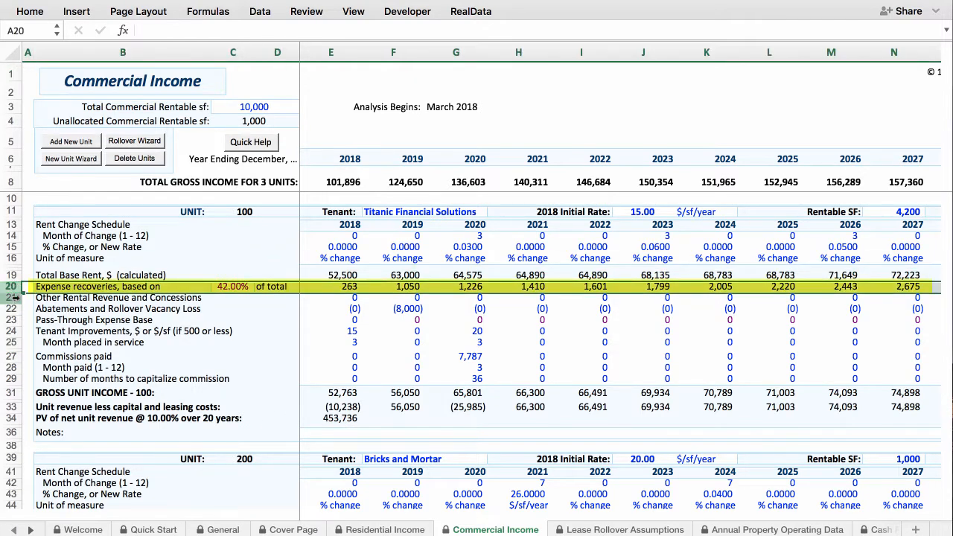
click(344, 288)
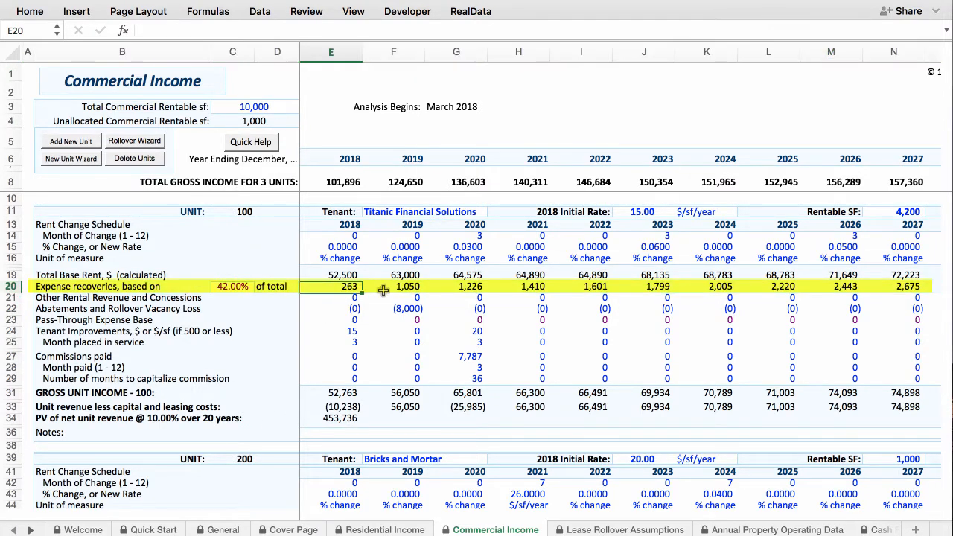
click(391, 287)
click(471, 287)
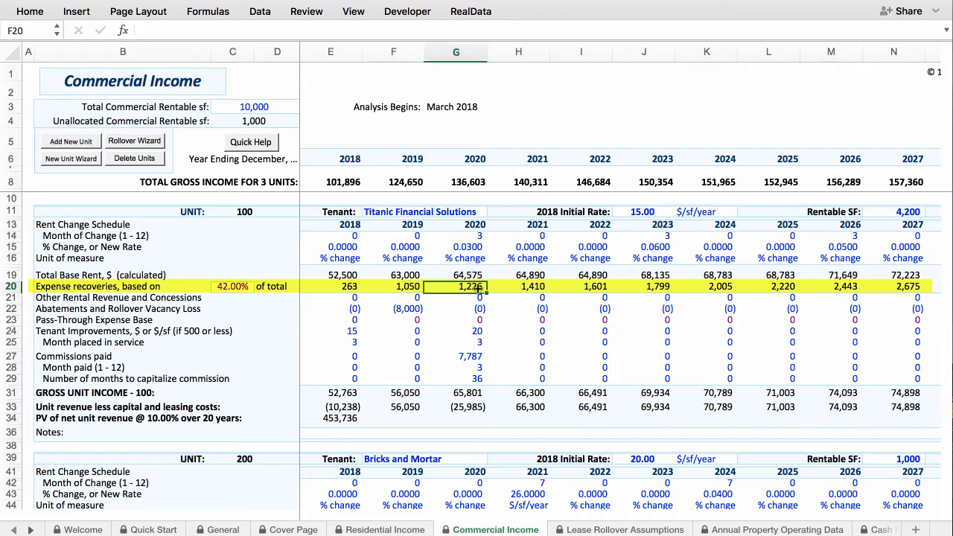
click(537, 289)
click(582, 288)
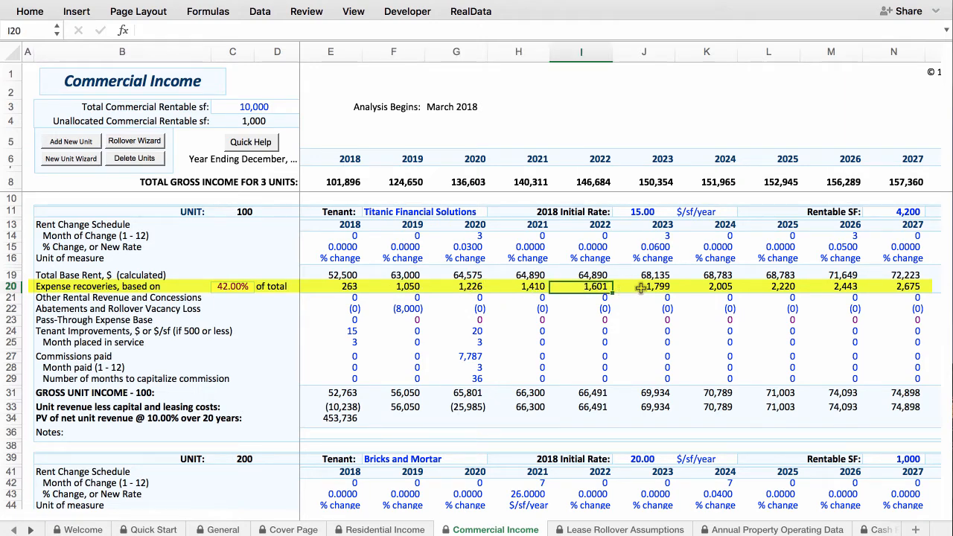
click(640, 289)
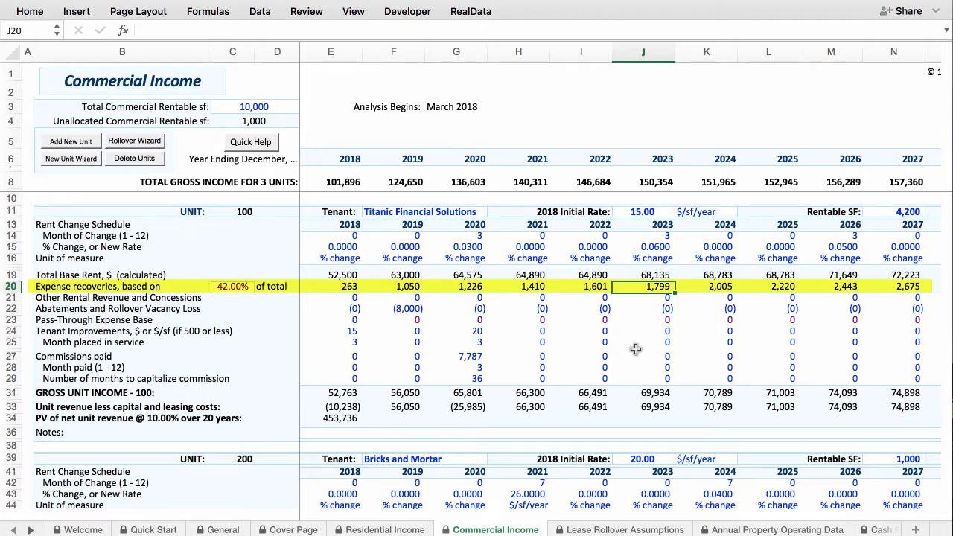
Check the Annual Property Operating Data worksheet, and return to unit 100's expense recoveries for 2018 to 2020 on Commercial Income
click(724, 529)
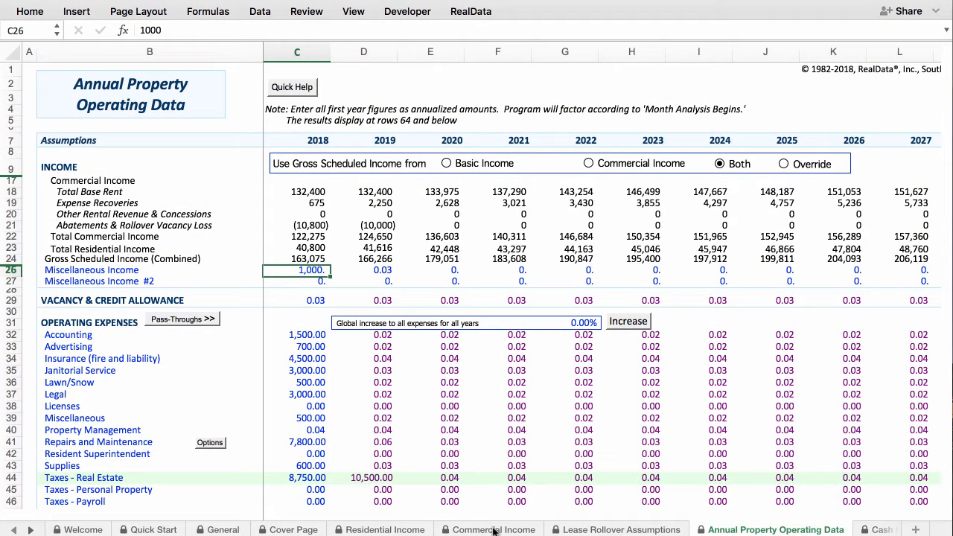
click(493, 530)
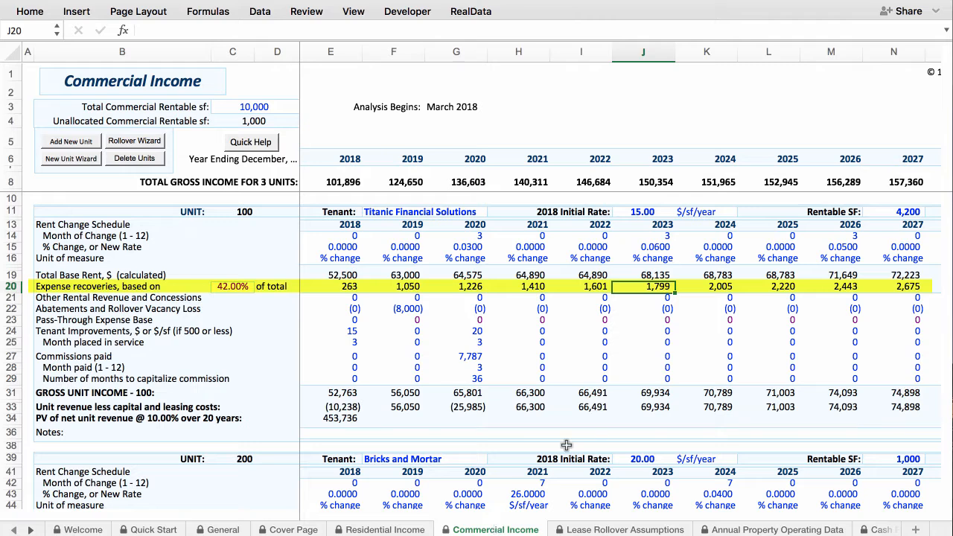
click(361, 291)
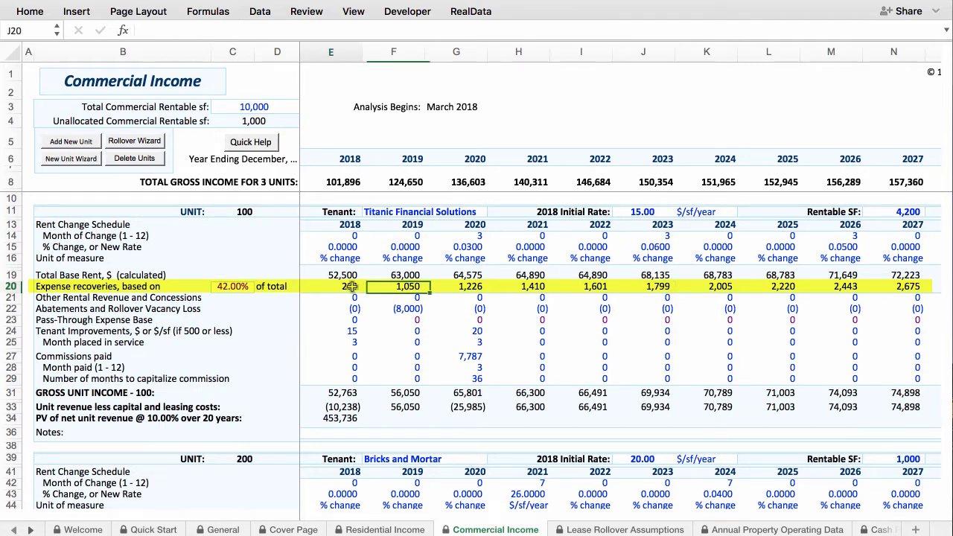
click(406, 288)
click(457, 289)
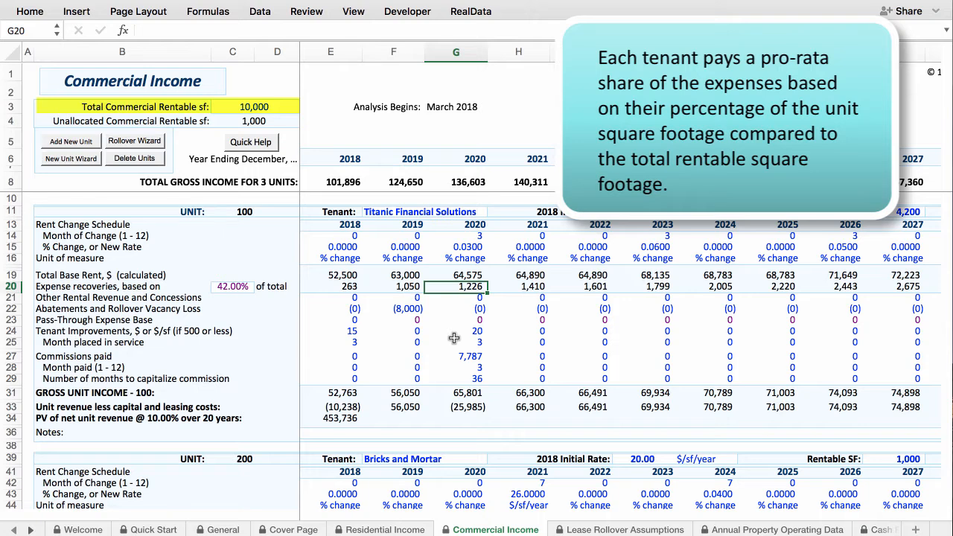
Examine unit 100's expense recovery percentage together with its rentable square footage and the total commercial rentable square footage
click(234, 287)
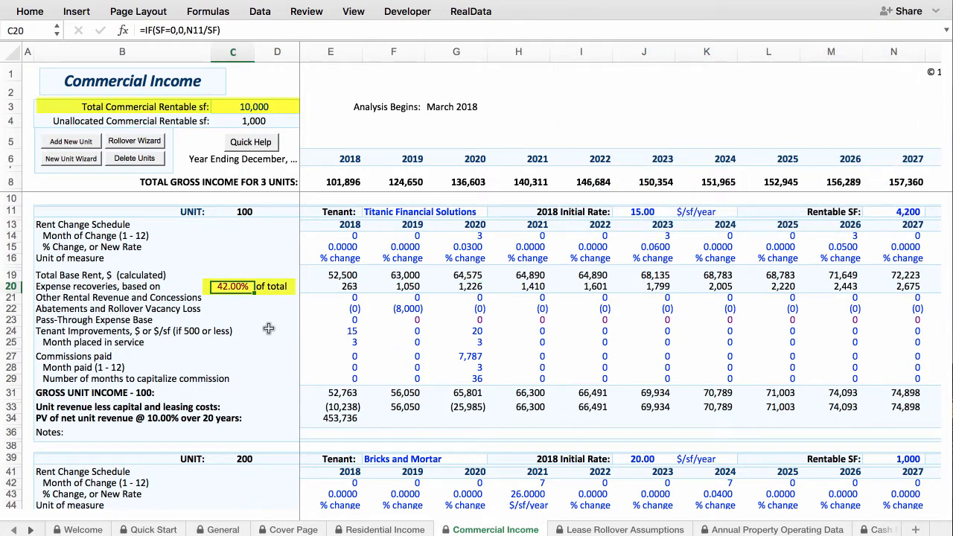
click(904, 212)
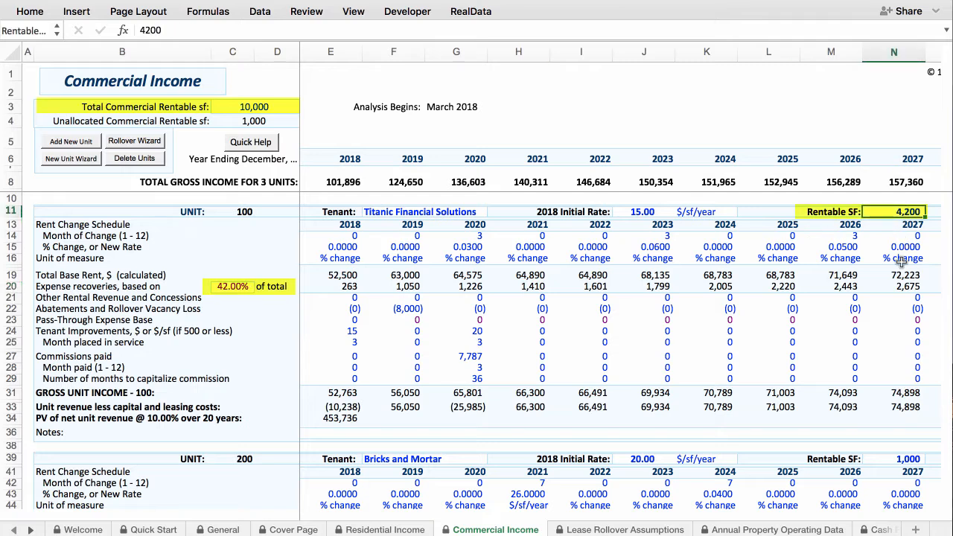
click(253, 107)
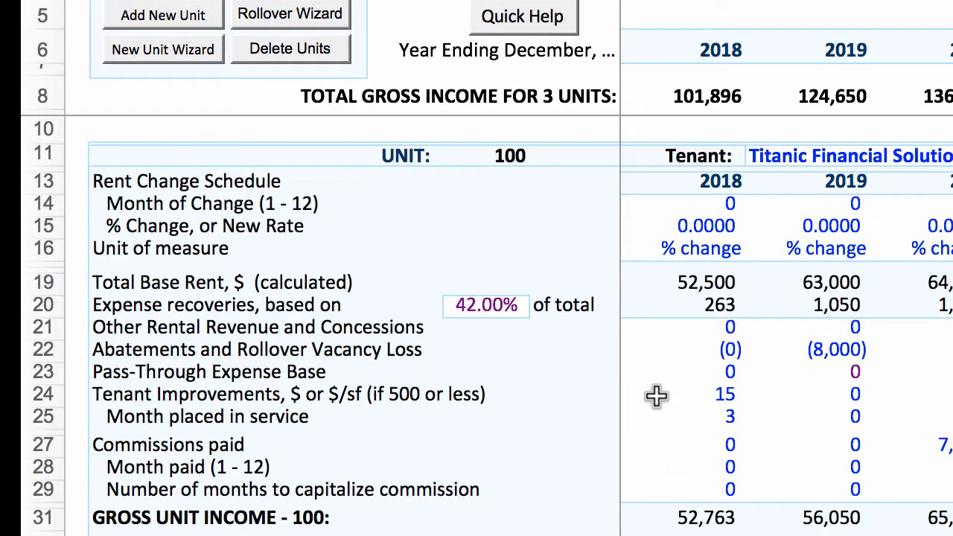
click(489, 305)
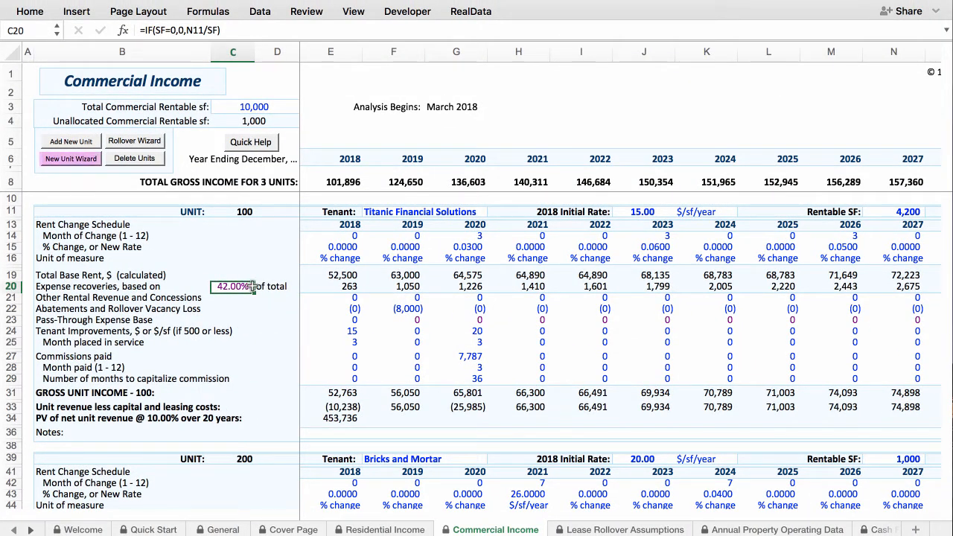
Start a unit in the New Unit Wizard with tenant "My New Tenant", initial rental rate 20 $/sf/year and rentable area 1000 sf
click(71, 158)
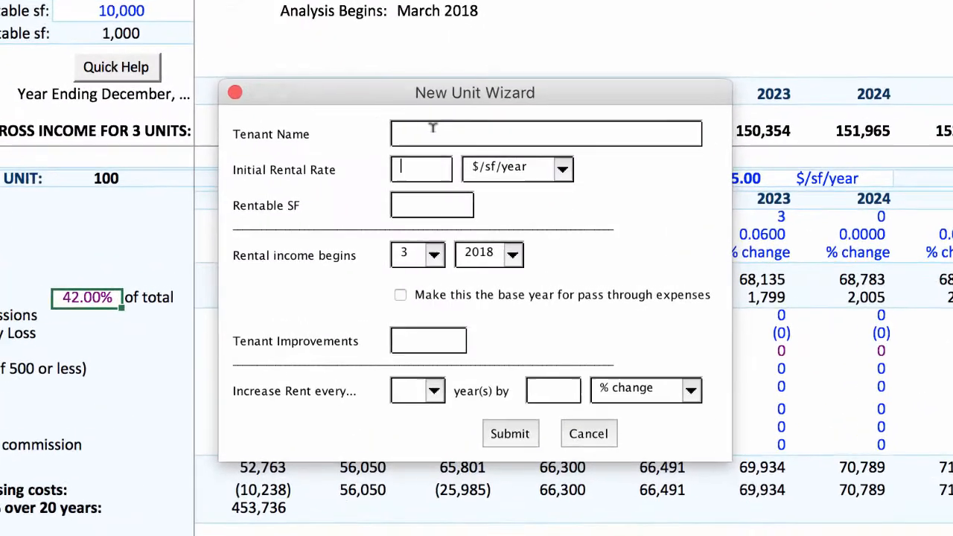
click(440, 125)
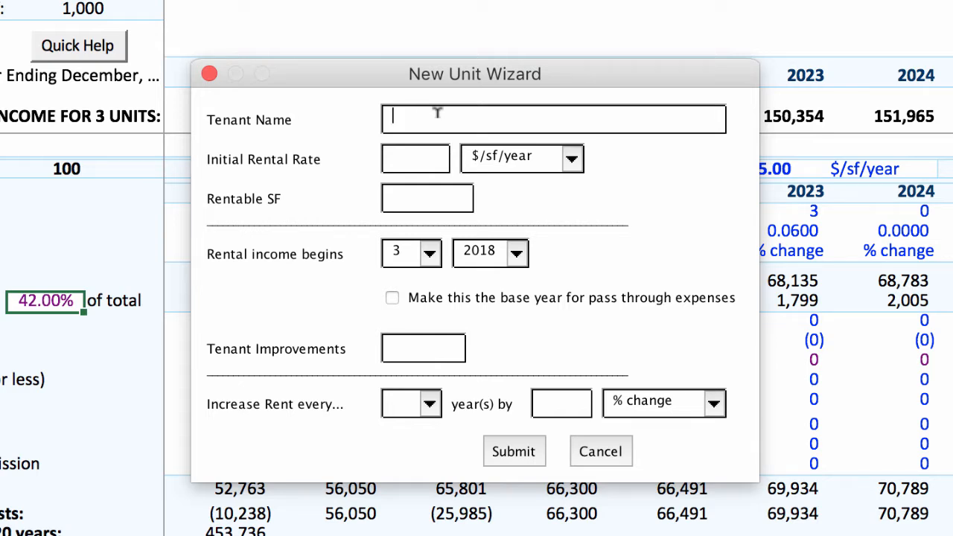
text(My New Tenant)
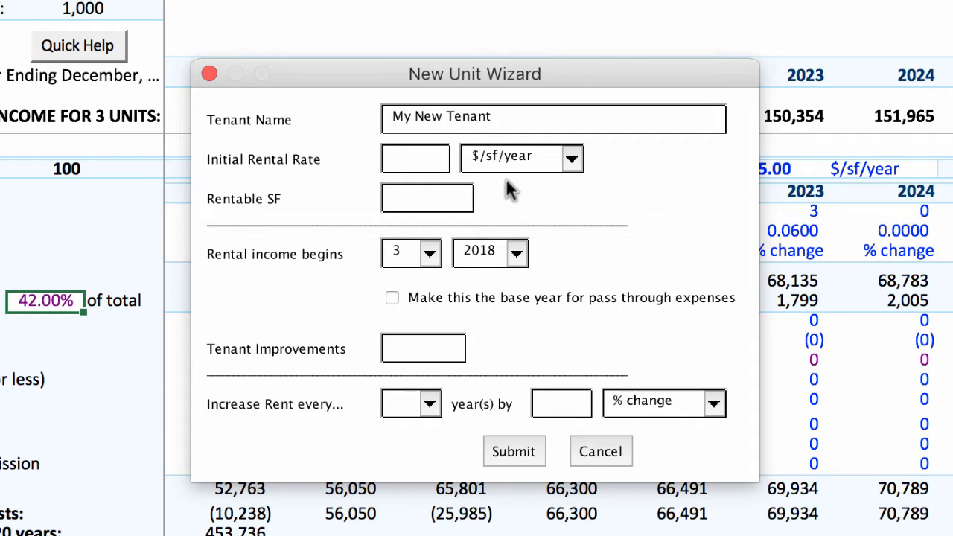
click(414, 151)
text(20)
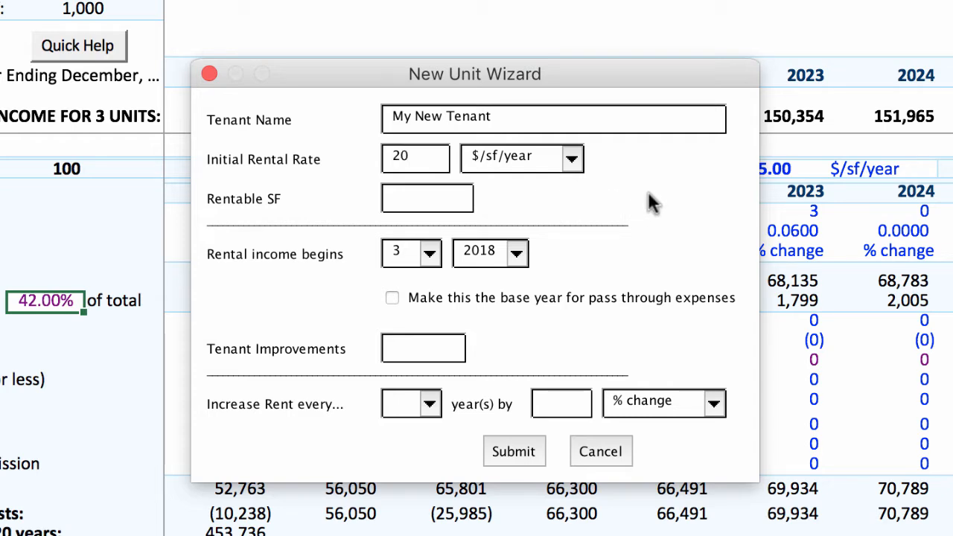
click(450, 195)
text(1000)
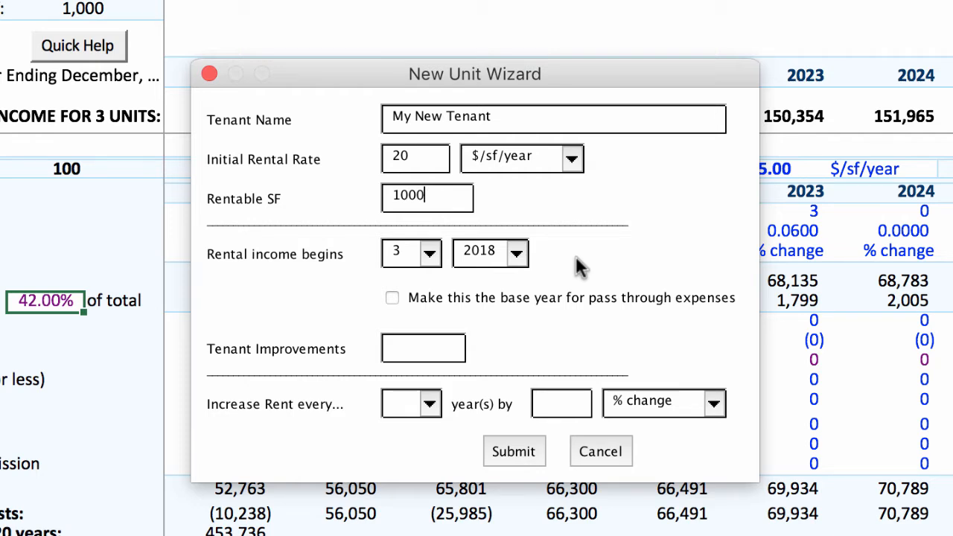
Set tenant improvements to 18 and a rent increase every 5 years by 7 as % change, and submit the new unit
click(453, 338)
text(18)
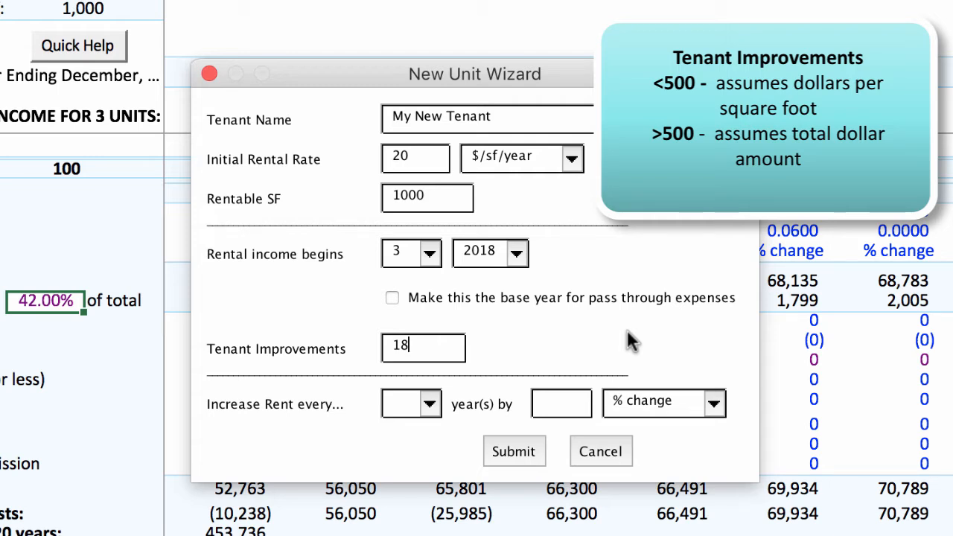
click(430, 406)
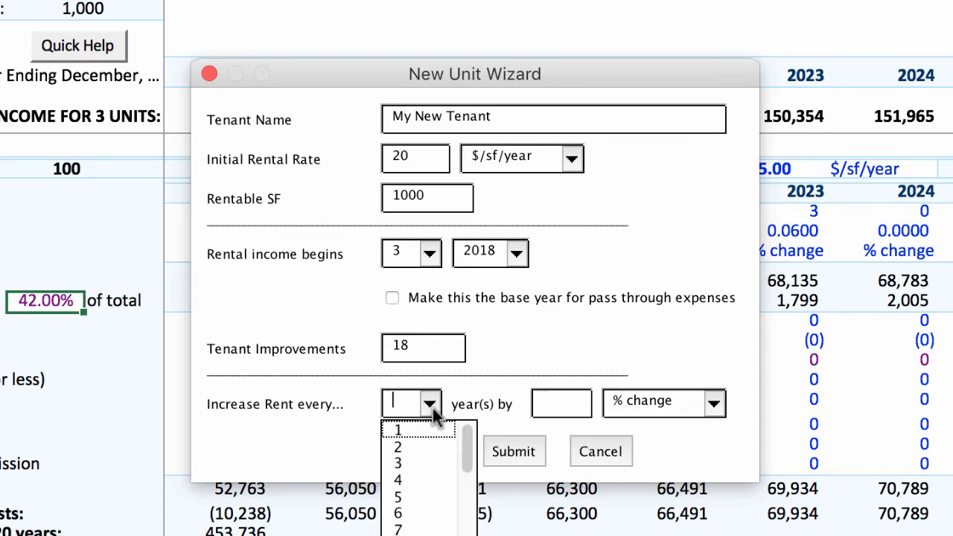
click(437, 497)
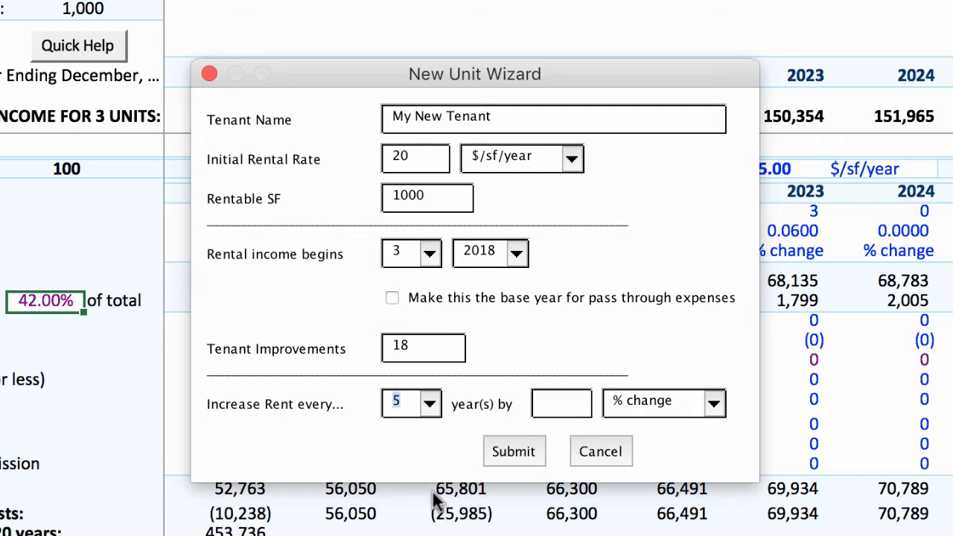
click(568, 396)
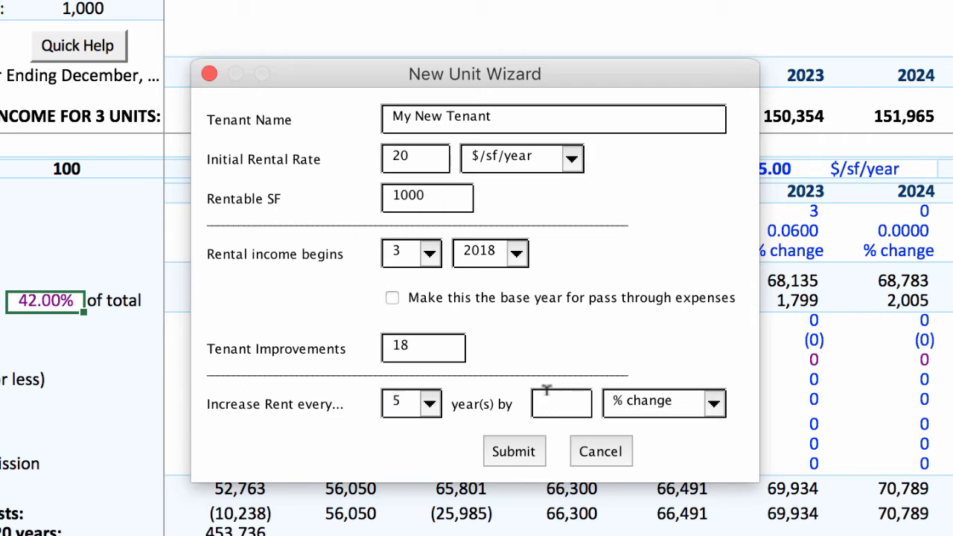
text(7)
click(714, 402)
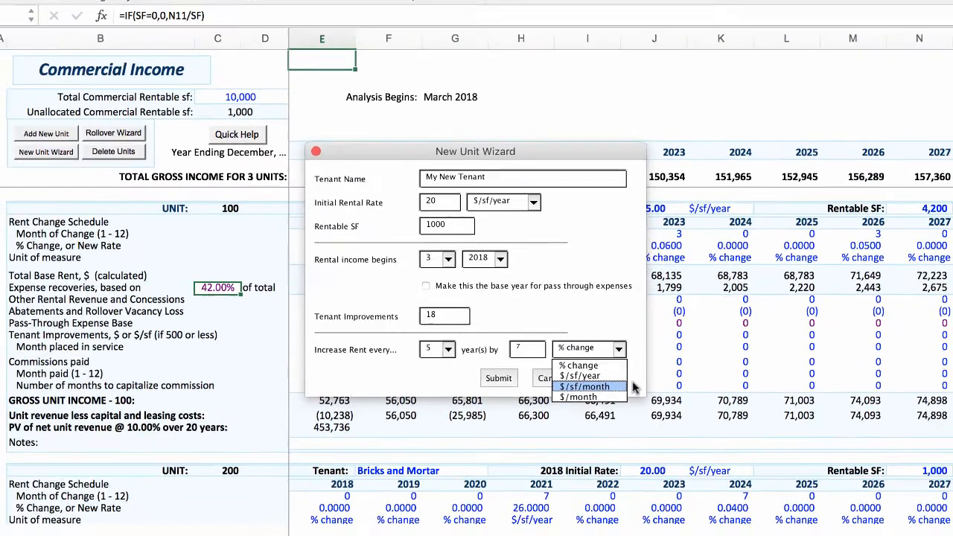
click(715, 443)
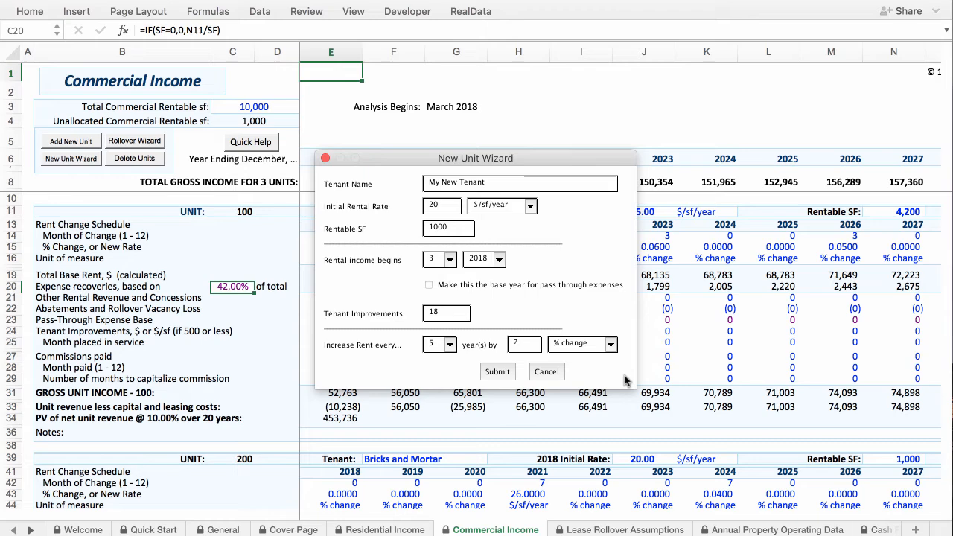
click(498, 371)
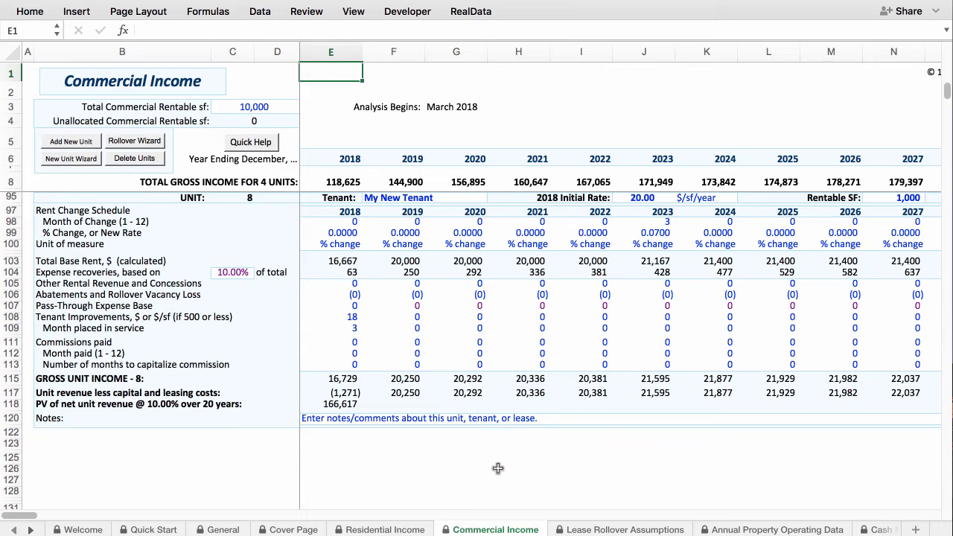
Review the new unit's other rental revenue row and its 2018 commission amount, month paid and capitalization months fields
click(12, 282)
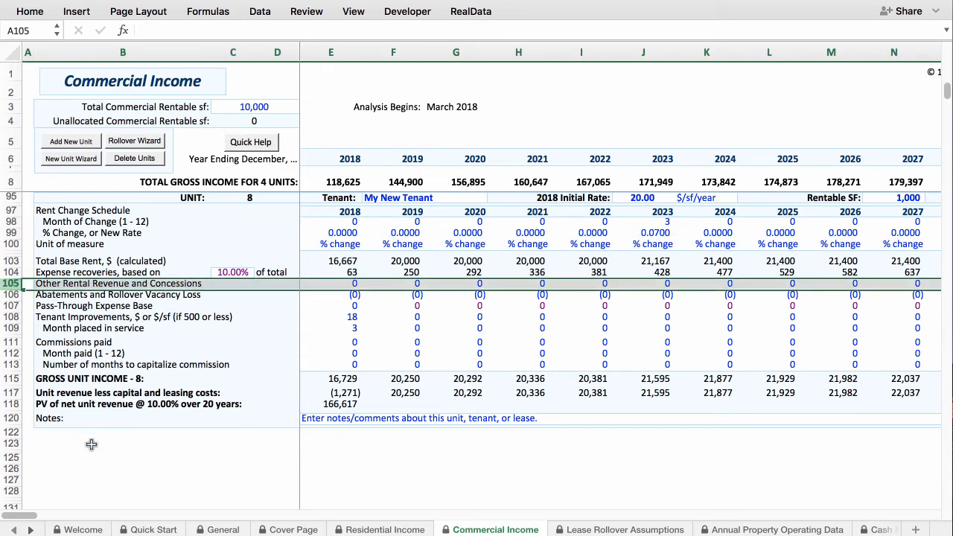
drag(52, 343, 49, 364)
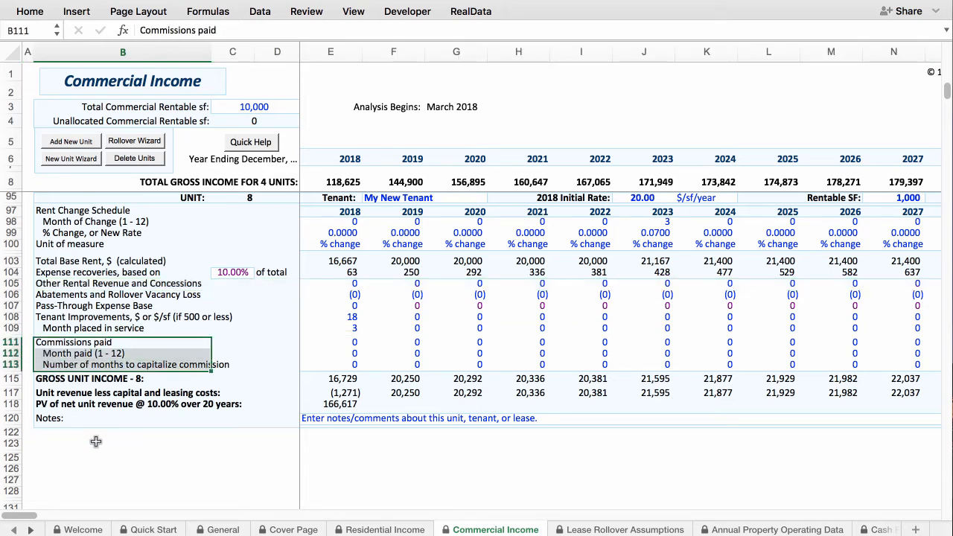
click(95, 442)
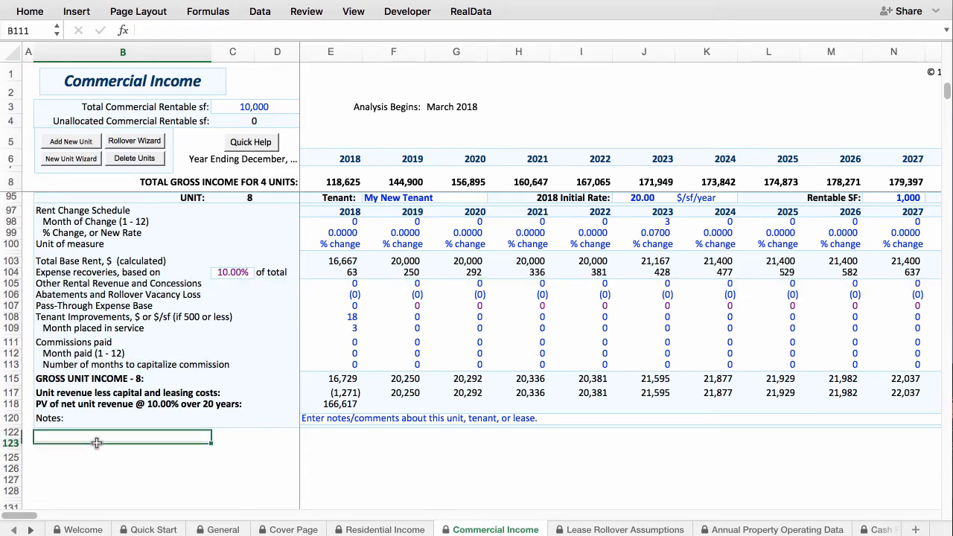
click(353, 343)
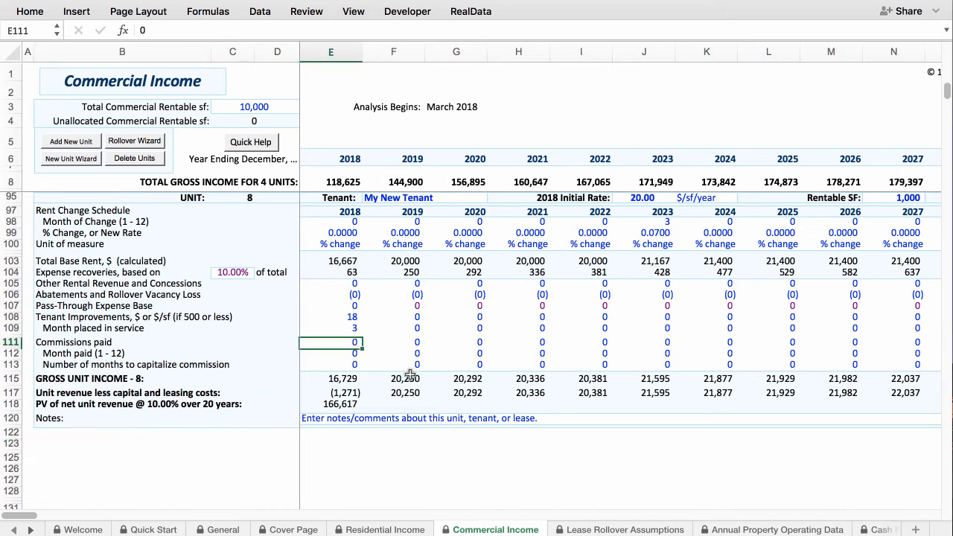
click(355, 354)
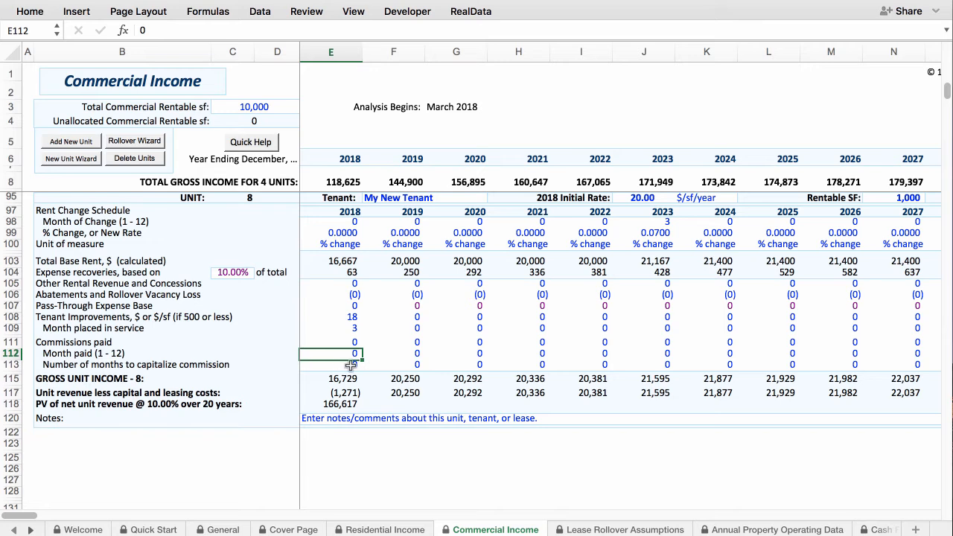
click(352, 364)
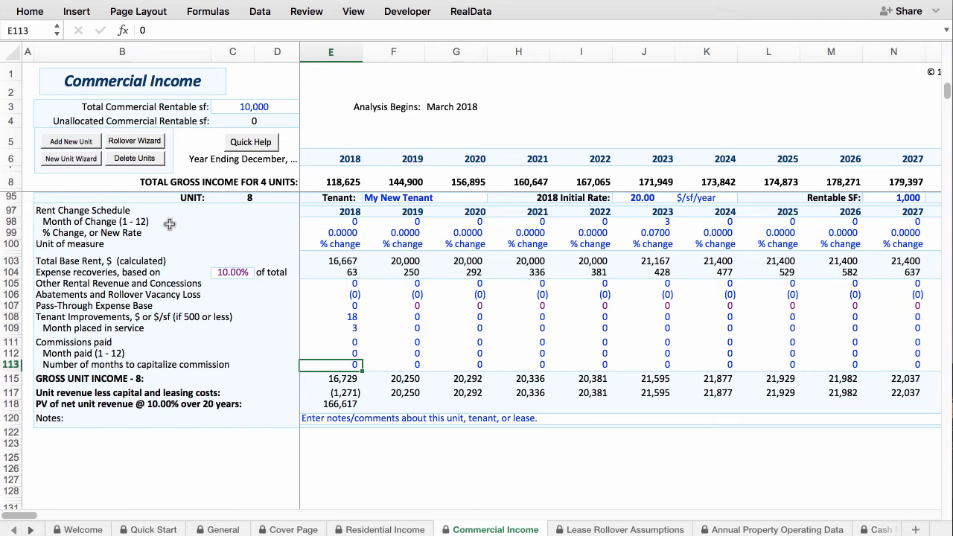
View the list of units available for deletion, and close it without deleting any
click(133, 159)
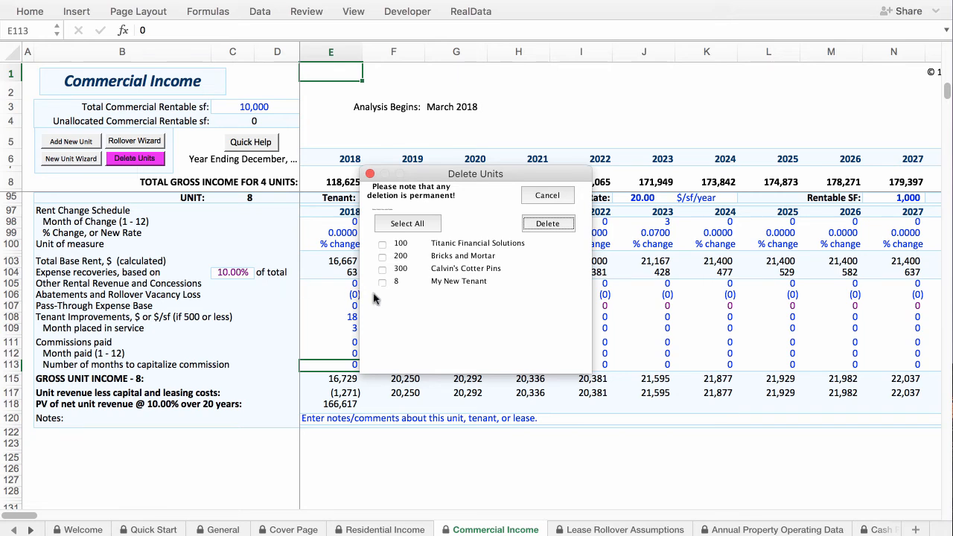
click(547, 195)
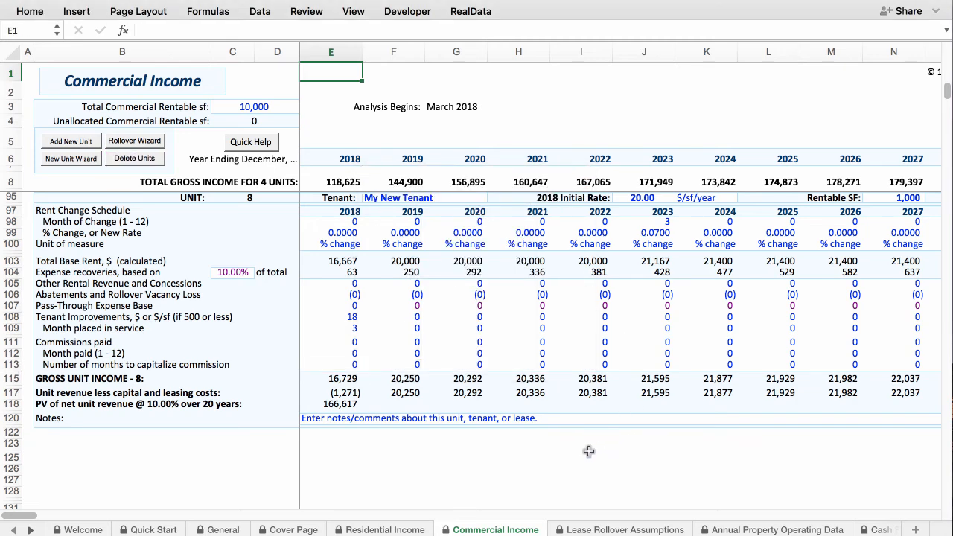